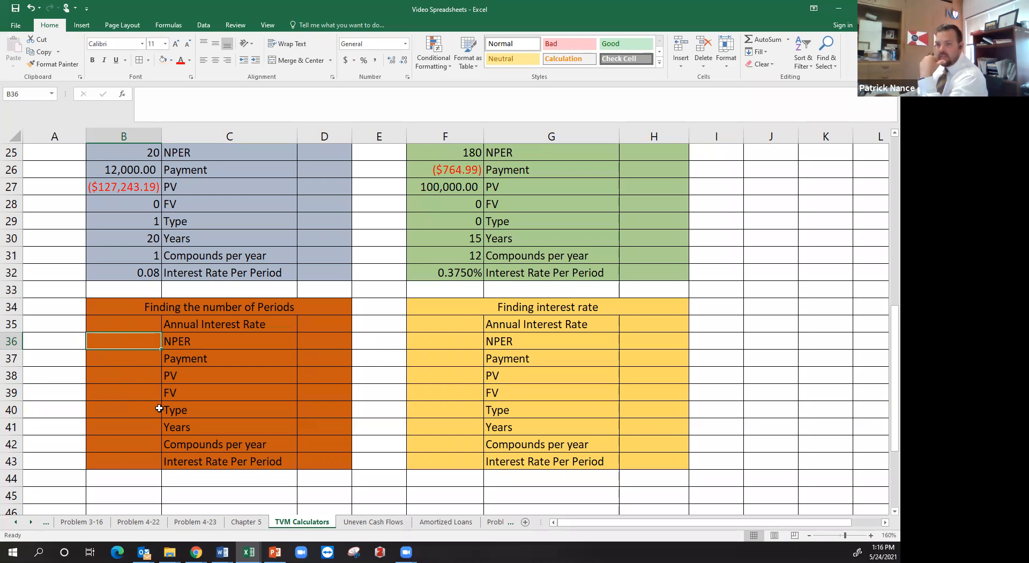
- Review the home loan question in row 22 and the payment and NPER formulas in the Finding Annuity Payments block
{"action": "scroll", "coordinate": [223, 400], "scroll_direction": "up", "scroll_amount": 1}
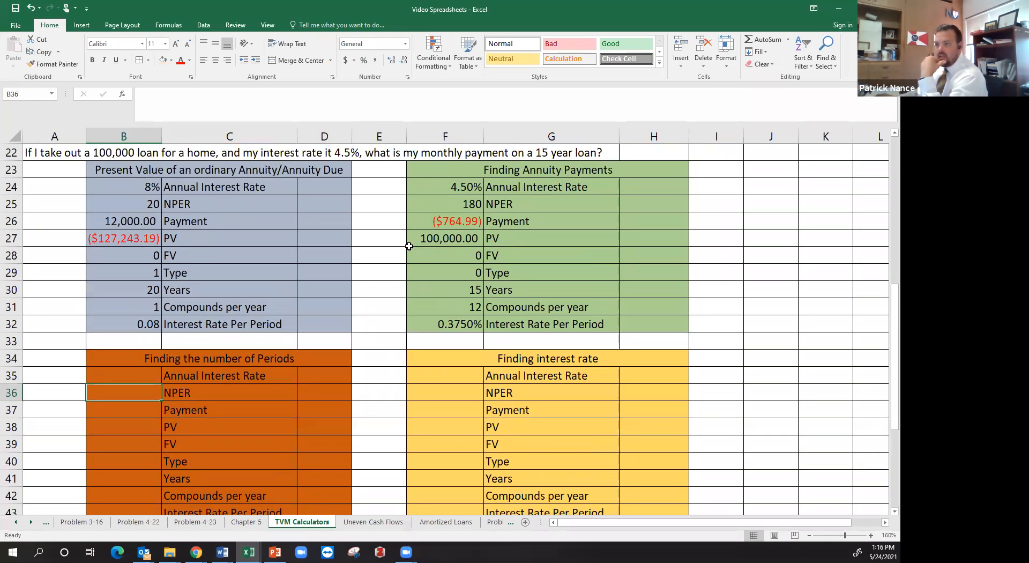
{"action": "left_click_drag", "start_coordinate": [40, 153], "coordinate": [559, 155]}
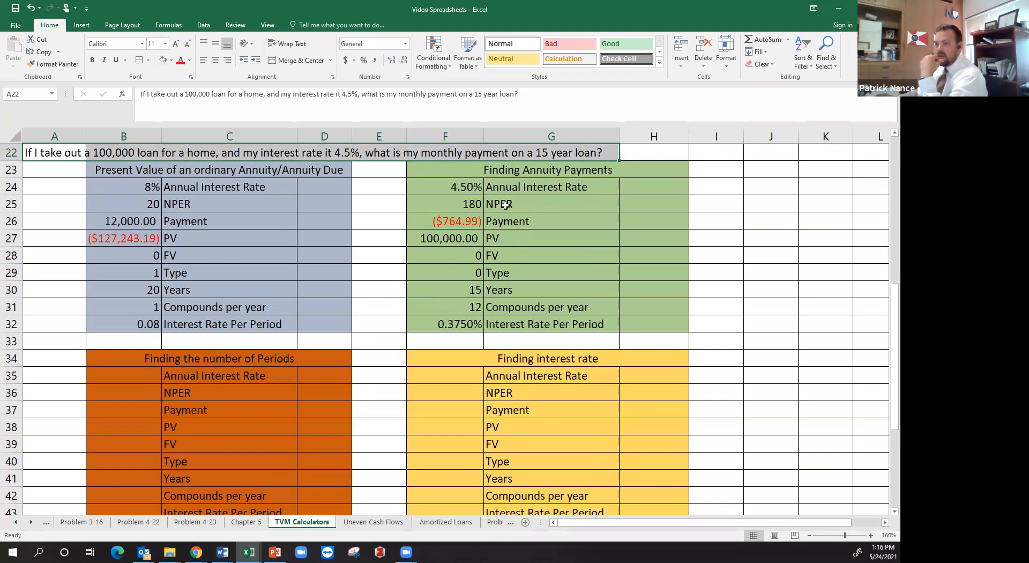
{"action": "left_click", "coordinate": [460, 223]}
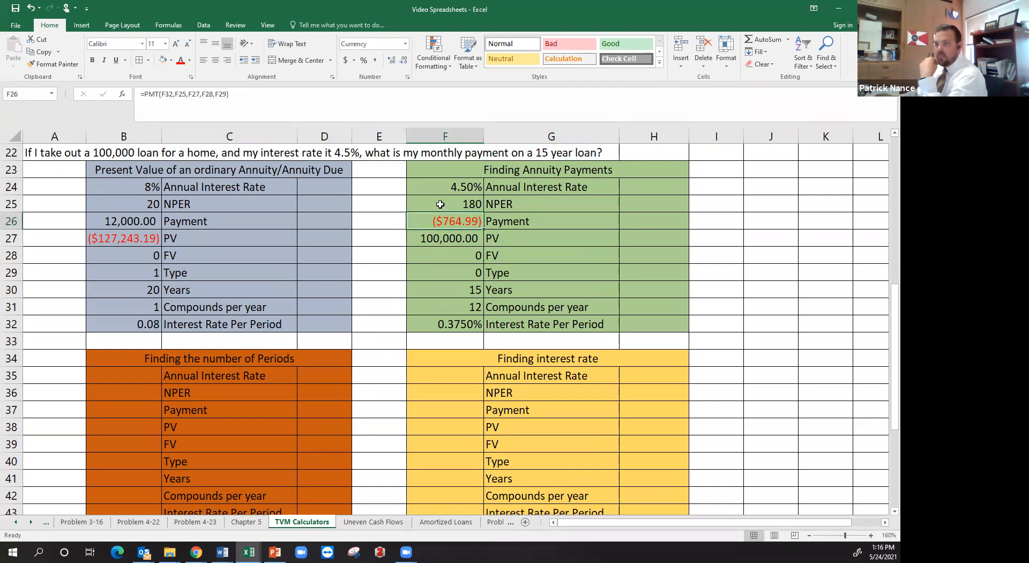
{"action": "left_click", "coordinate": [146, 396]}
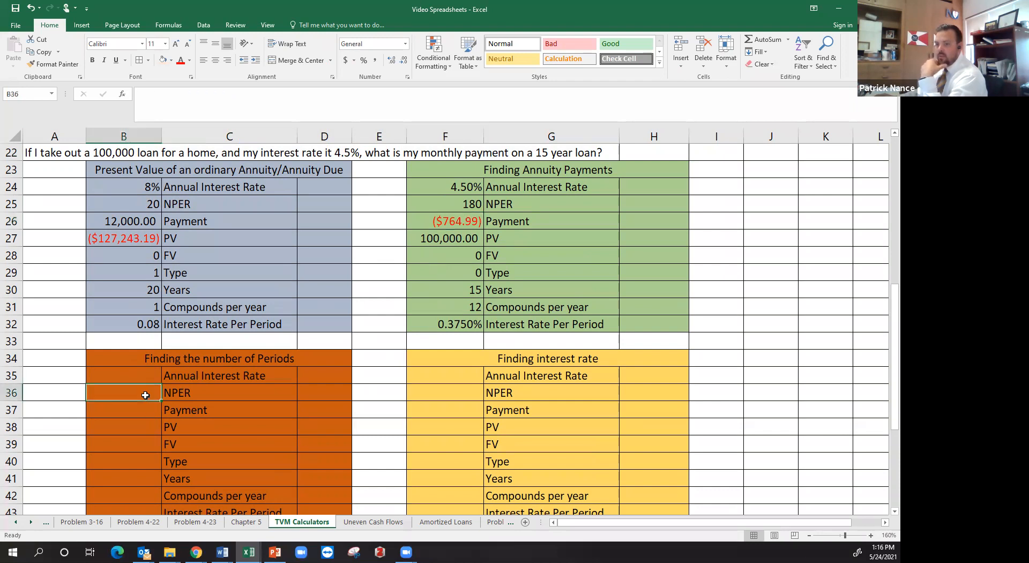
{"action": "left_click", "coordinate": [142, 416]}
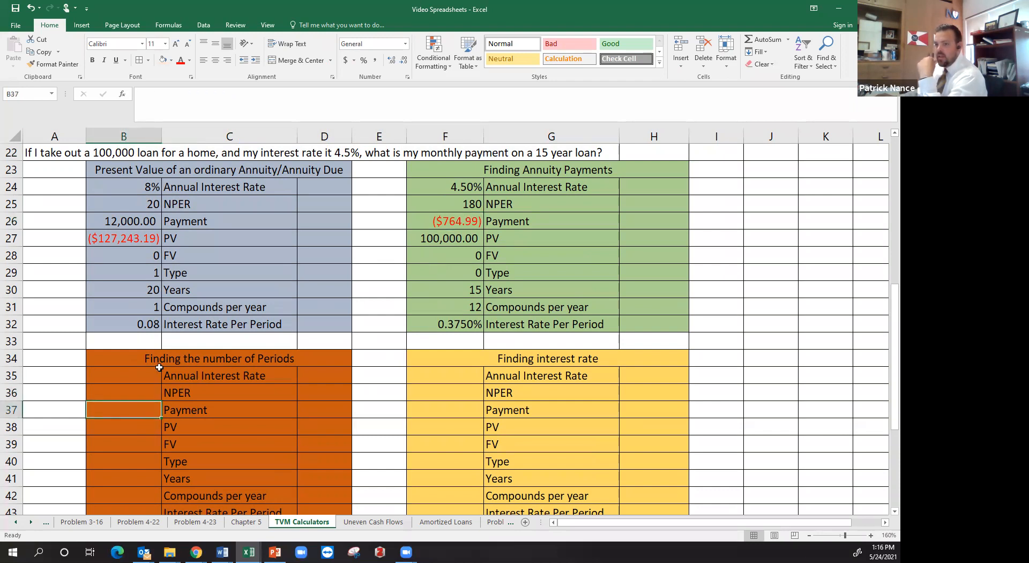
{"action": "left_click", "coordinate": [459, 202]}
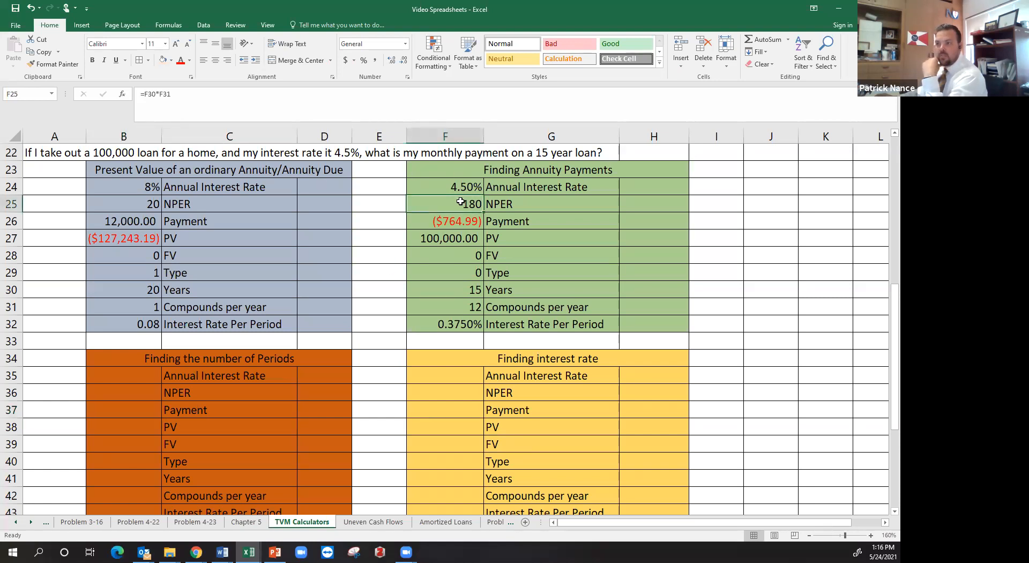
{"action": "left_click", "coordinate": [157, 393]}
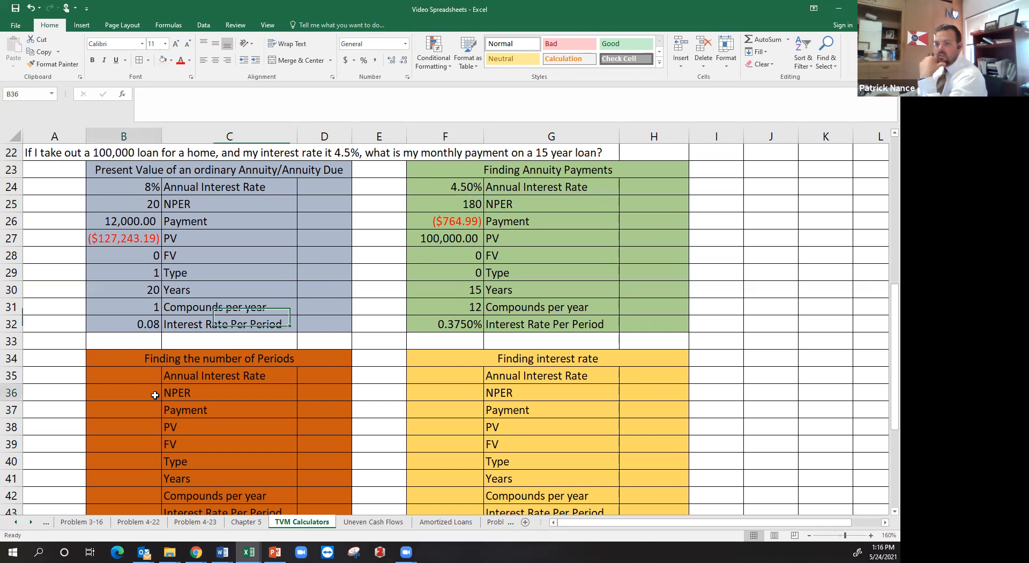
{"action": "left_click", "coordinate": [455, 199]}
- Link the Annual Interest Rate in the Finding the number of Periods block to F24, displayed with two decimals
{"action": "left_click", "coordinate": [131, 373]}
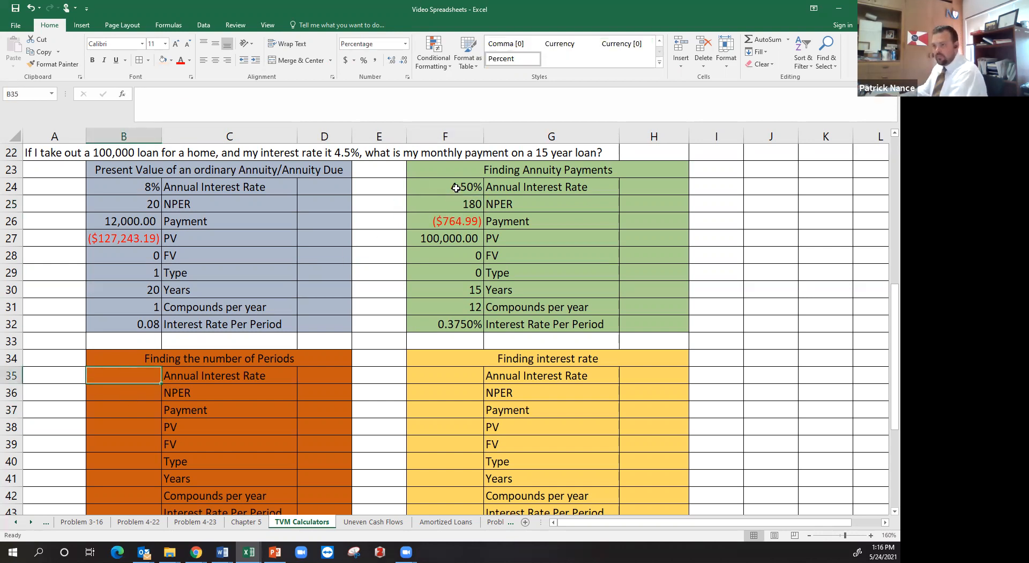
{"action": "type", "text": "="}
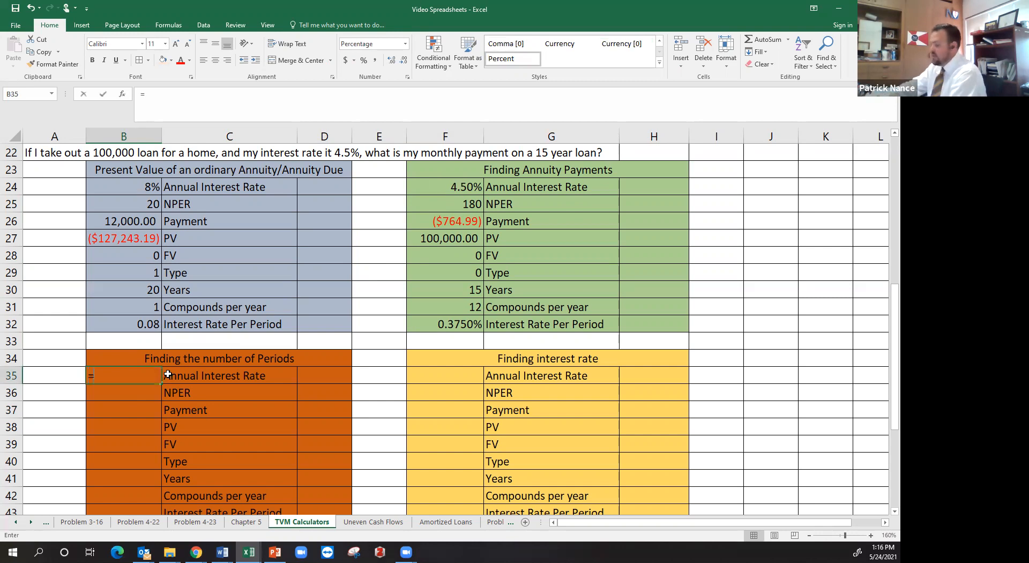
{"action": "left_click", "coordinate": [441, 183]}
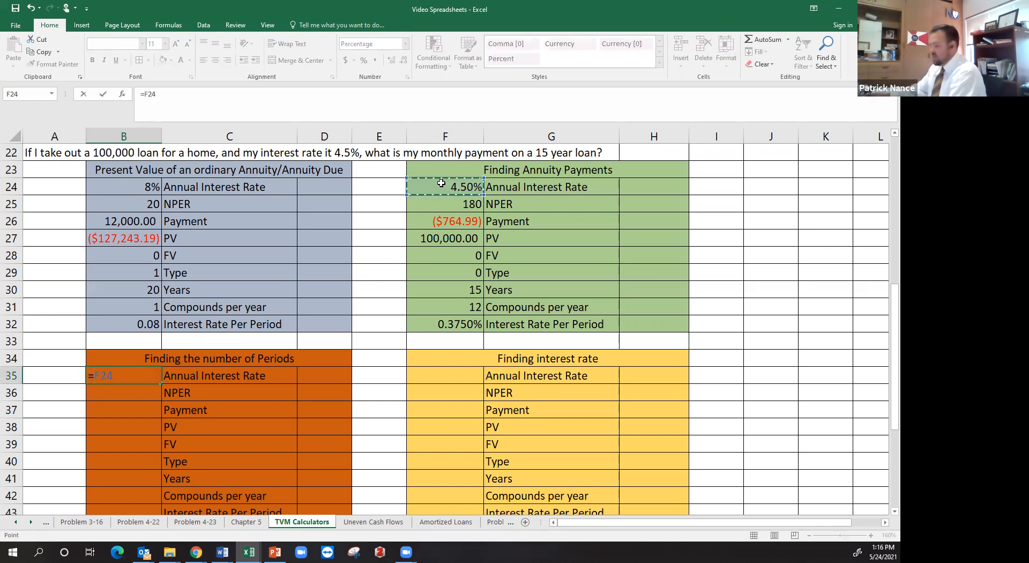
{"action": "key", "text": "Return"}
{"action": "key", "text": "Up"}
{"action": "key", "text": "Up"}
{"action": "key", "text": "Down"}
{"action": "left_click", "coordinate": [391, 59]}
{"action": "left_click", "coordinate": [392, 59]}
- Link the Payment in B37 to the annuity payment in F26
{"action": "left_click", "coordinate": [145, 404]}
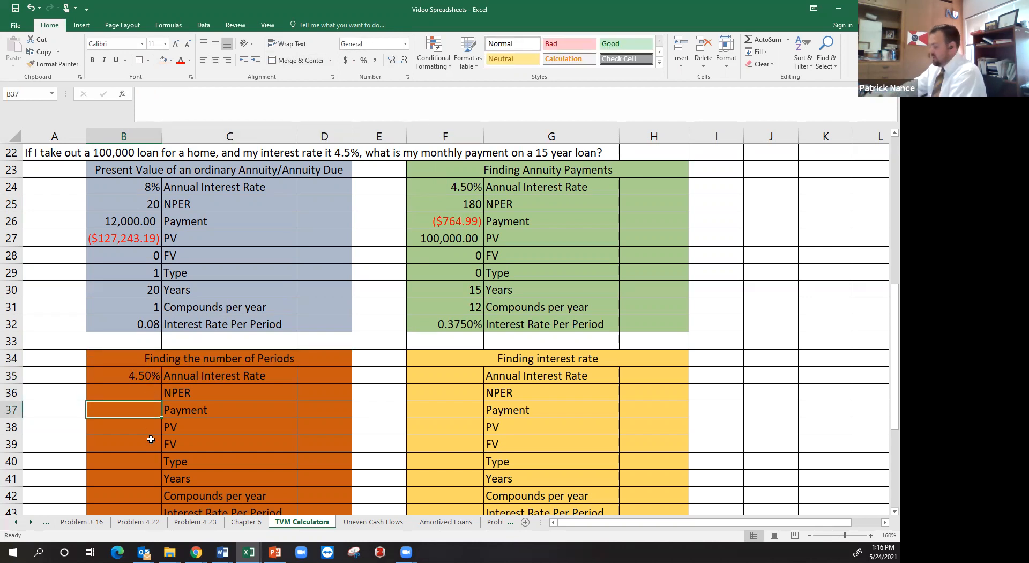
{"action": "type", "text": "="}
{"action": "left_click", "coordinate": [462, 222]}
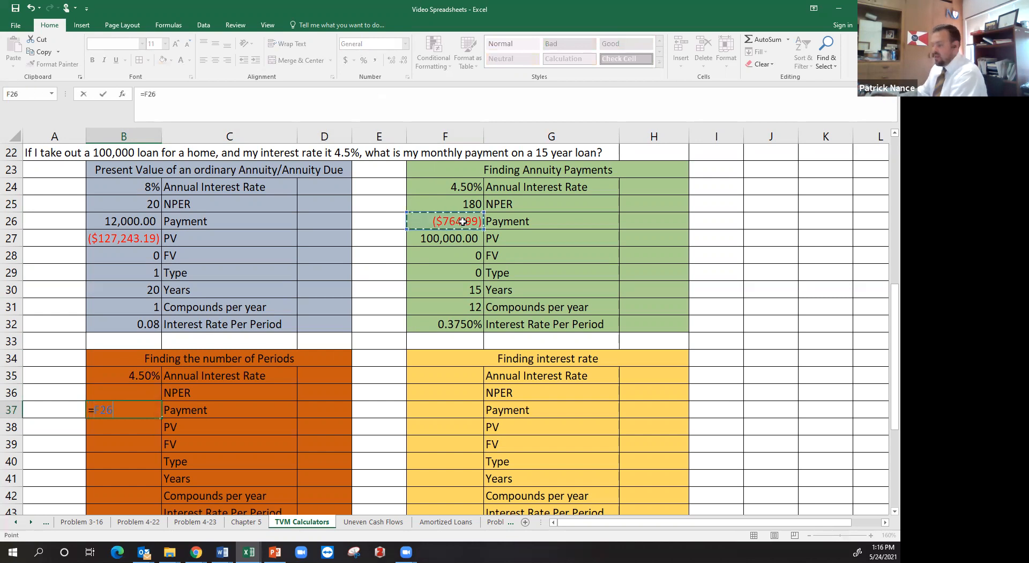
{"action": "key", "text": "Return"}
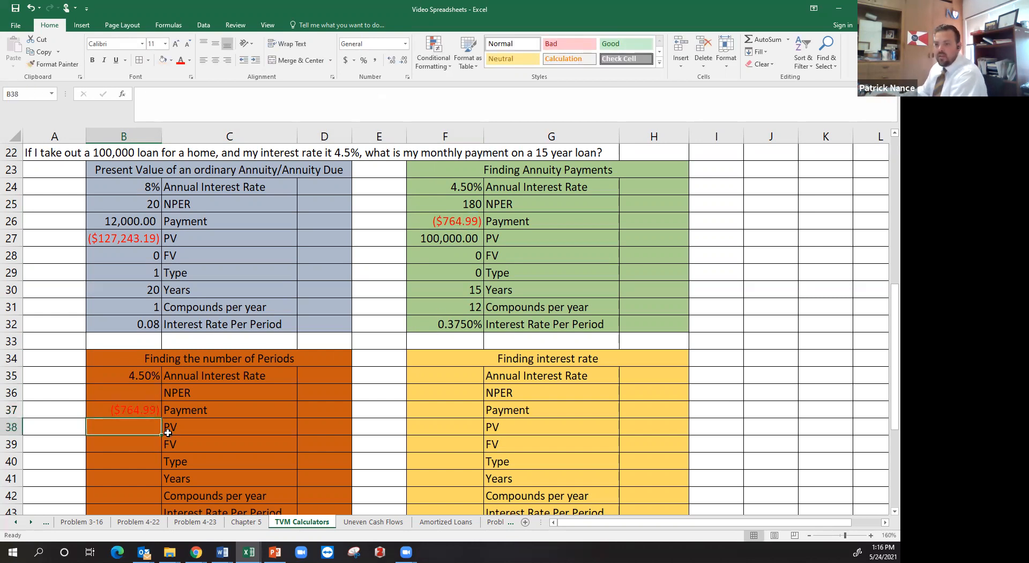
- Link the PV in B38 to F27, and fill the Payment formula from B37 down through B43
{"action": "type", "text": "="}
{"action": "left_click", "coordinate": [465, 239]}
{"action": "key", "text": "Return"}
{"action": "left_click", "coordinate": [130, 409]}
{"action": "left_click_drag", "start_coordinate": [160, 419], "coordinate": [159, 487]}
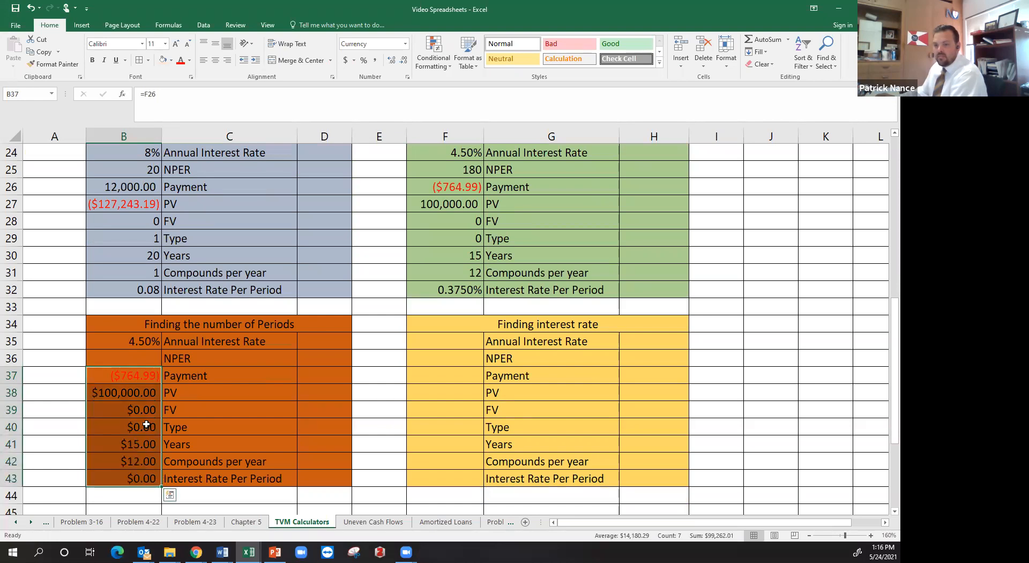
- Format the Interest Rate Per Period in B43 as a percentage with four decimal places
{"action": "left_click", "coordinate": [147, 475]}
{"action": "key", "text": "ctrl+shift+5"}
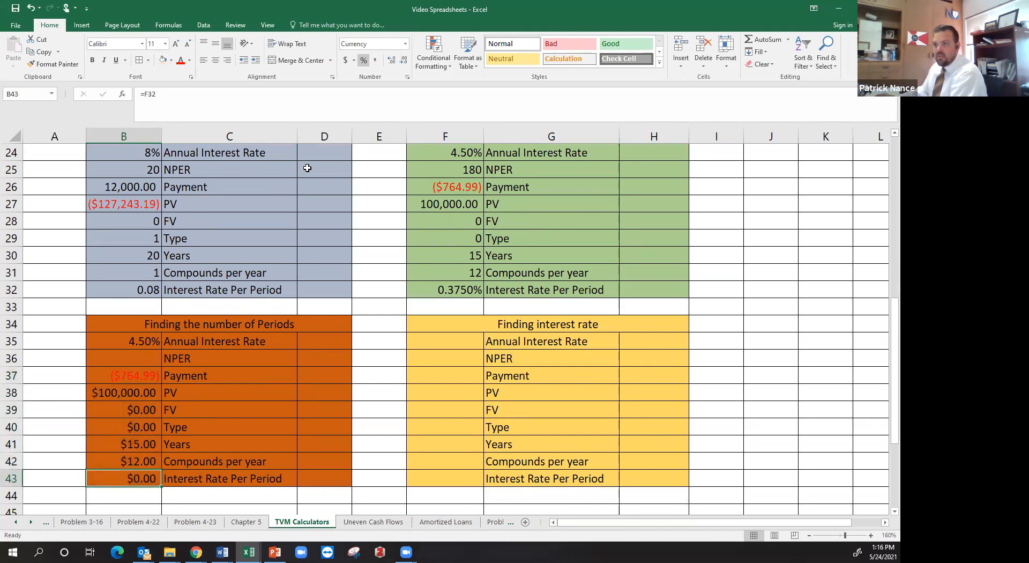
{"action": "left_click", "coordinate": [391, 60]}
{"action": "left_click", "coordinate": [392, 60]}
{"action": "left_click", "coordinate": [392, 60]}
{"action": "left_click", "coordinate": [391, 60]}
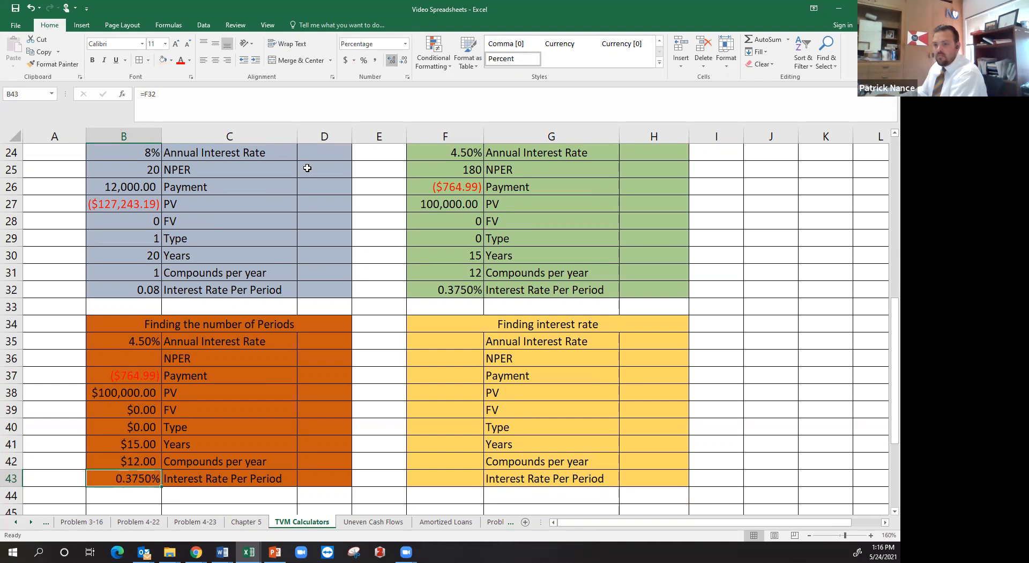
- Format the Compounds per year value in B42 in comma style with no decimal places
{"action": "left_click", "coordinate": [127, 454]}
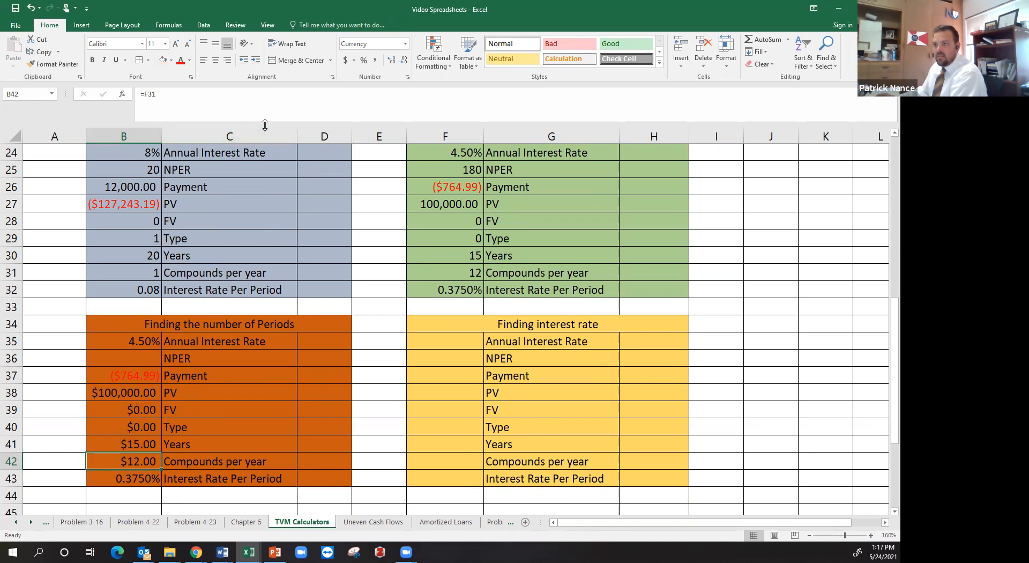
{"action": "left_click", "coordinate": [375, 60]}
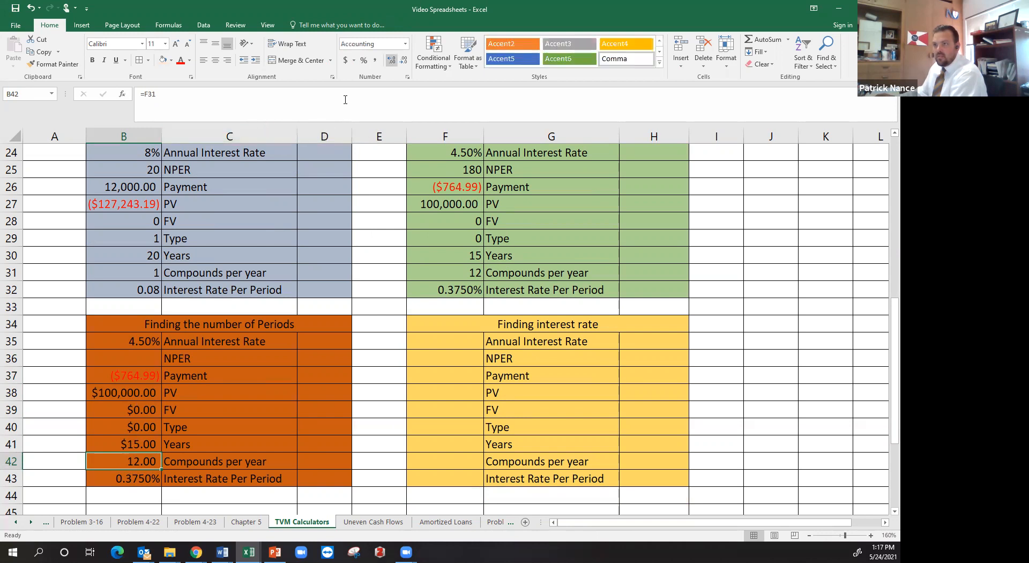
{"action": "left_click", "coordinate": [392, 60]}
{"action": "left_click", "coordinate": [392, 60]}
{"action": "left_click", "coordinate": [403, 60]}
{"action": "left_click", "coordinate": [404, 60]}
{"action": "left_click", "coordinate": [403, 60]}
{"action": "left_click", "coordinate": [404, 60]}
- Format the Years value in B41 in comma style without decimals
{"action": "left_click", "coordinate": [140, 439]}
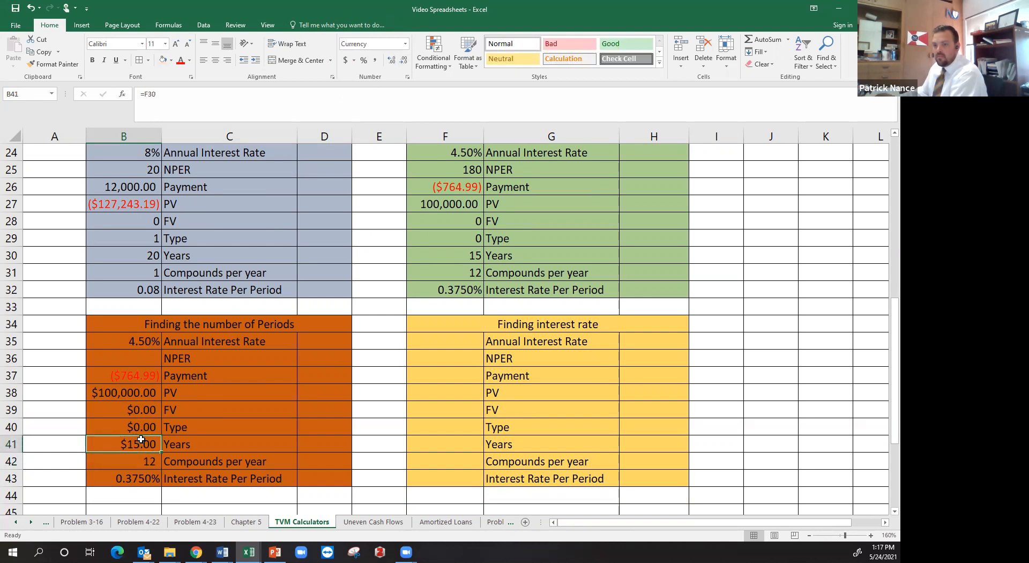
{"action": "left_click", "coordinate": [375, 60]}
{"action": "left_click", "coordinate": [403, 60]}
{"action": "left_click", "coordinate": [404, 60]}
- Apply comma style to the Type and FV values in B40 and B39
{"action": "left_click", "coordinate": [141, 427]}
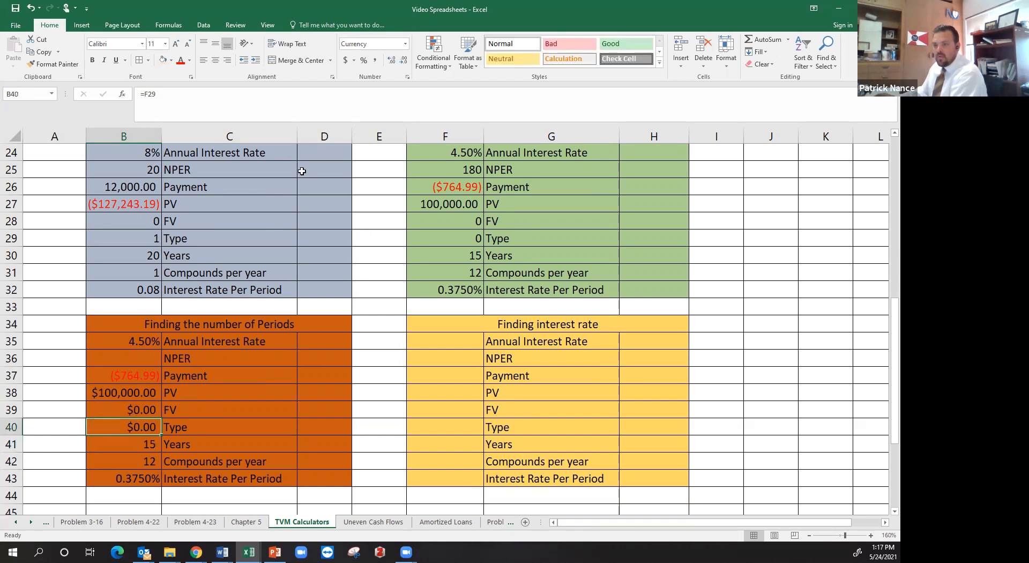
{"action": "left_click", "coordinate": [375, 60]}
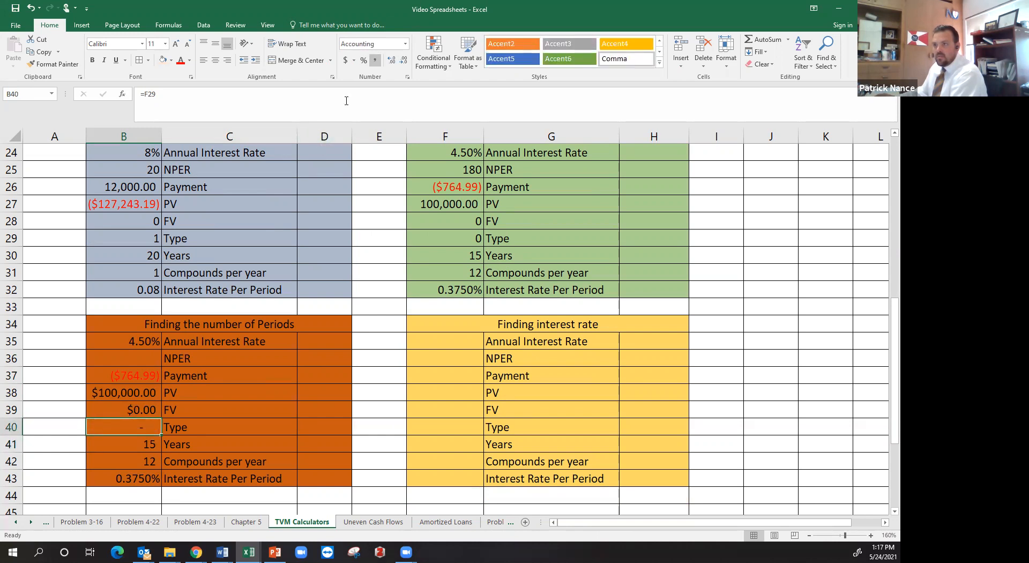
{"action": "left_click", "coordinate": [136, 410]}
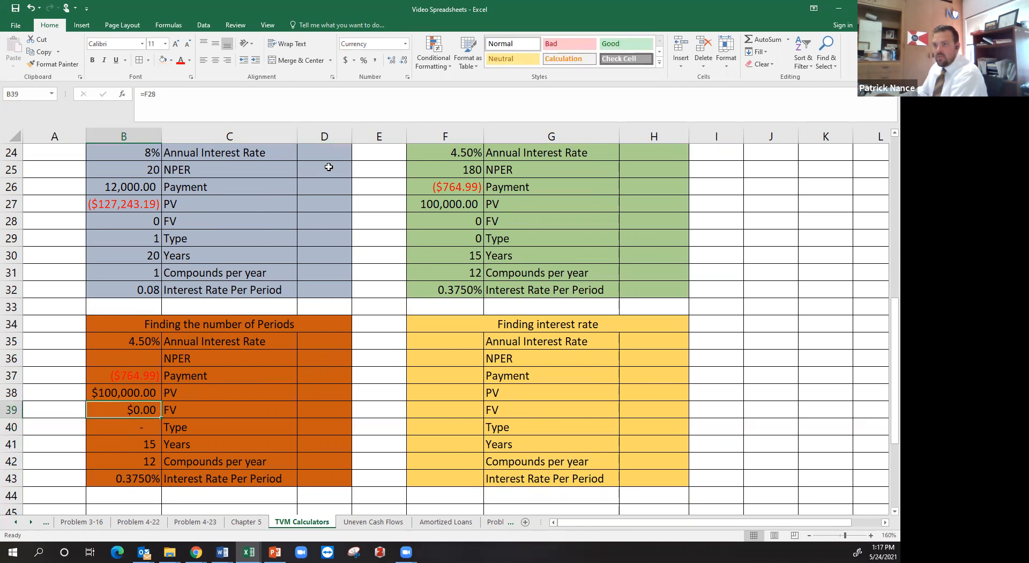
{"action": "left_click", "coordinate": [375, 60]}
{"action": "left_click", "coordinate": [156, 428]}
- Shade the value cells B35:B43 of the Finding the number of Periods block with the light orange fill colour
{"action": "left_click", "coordinate": [137, 376]}
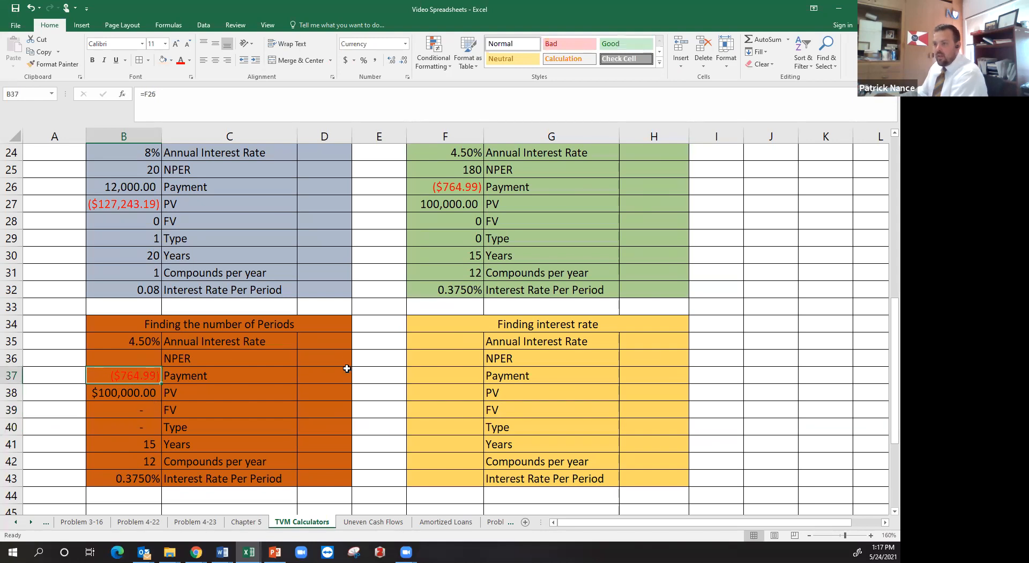
{"action": "scroll", "coordinate": [348, 365], "scroll_direction": "up", "scroll_amount": 1}
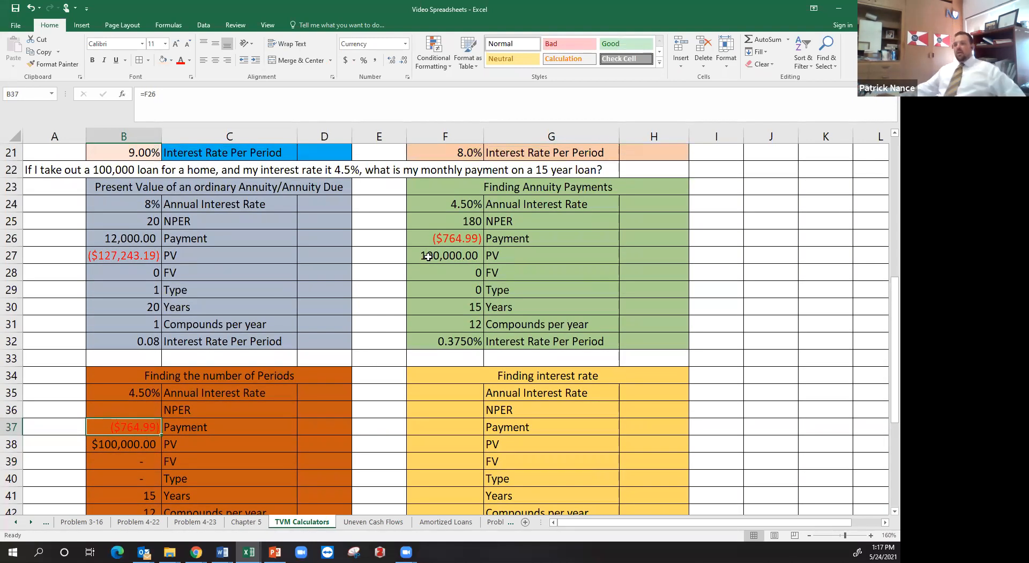
{"action": "left_click", "coordinate": [438, 245]}
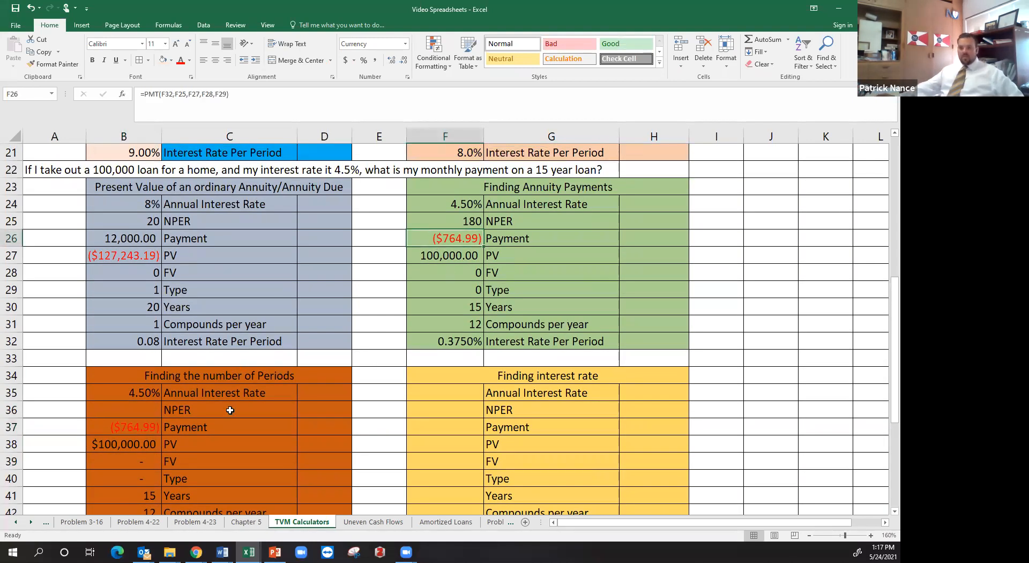
{"action": "left_click", "coordinate": [154, 425]}
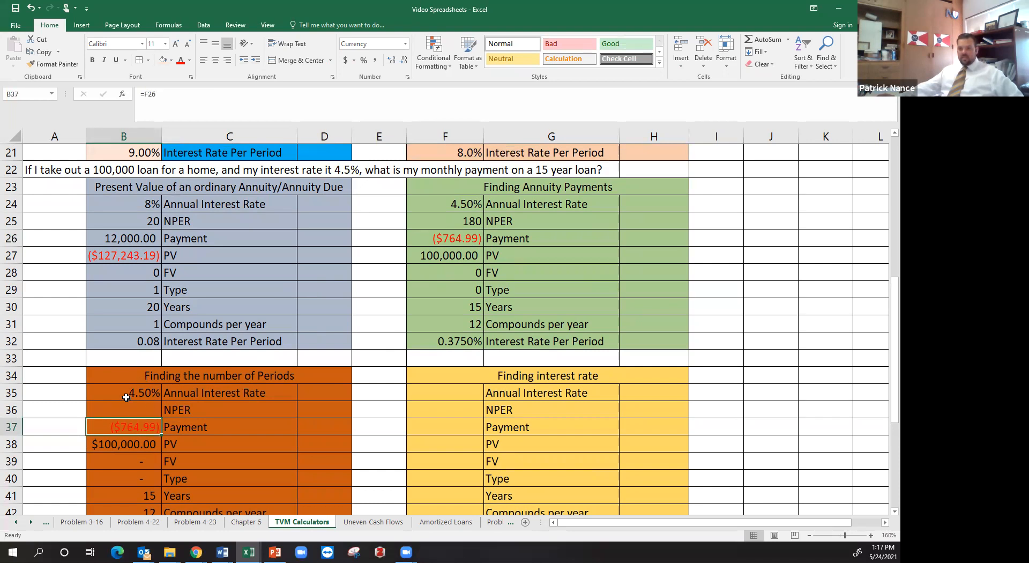
{"action": "left_click_drag", "start_coordinate": [131, 400], "coordinate": [128, 479]}
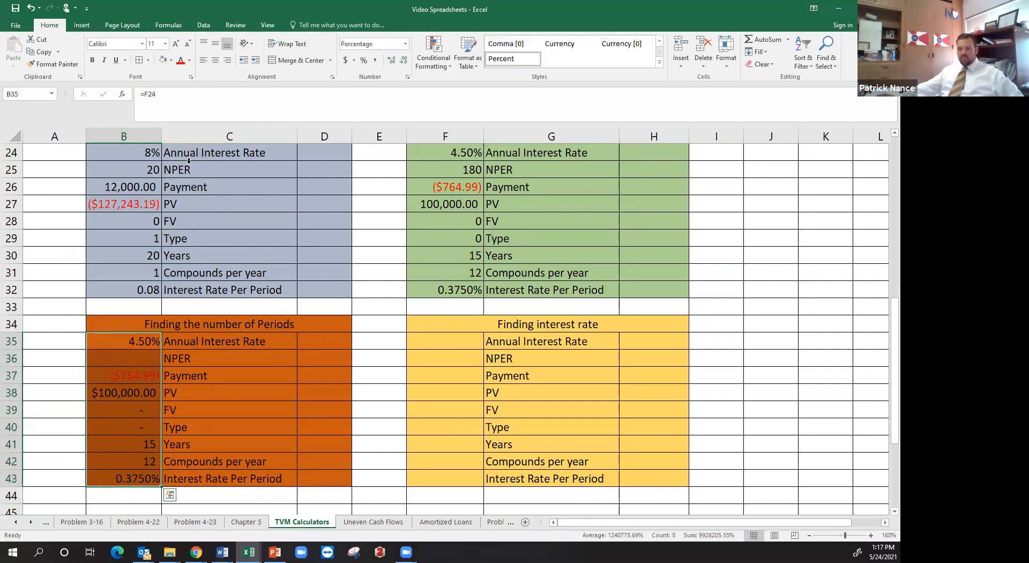
{"action": "left_click", "coordinate": [161, 60]}
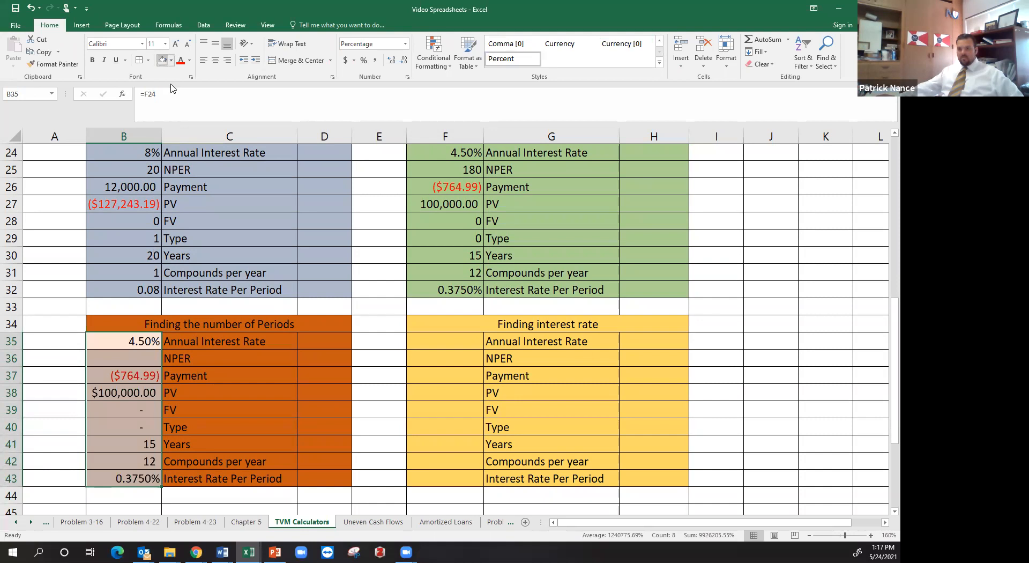
- Review the loan question in row 22 and check each linked input in B37:B42 needed for finding NPER
{"action": "left_click", "coordinate": [142, 355]}
{"action": "scroll", "coordinate": [195, 355], "scroll_direction": "up", "scroll_amount": 1}
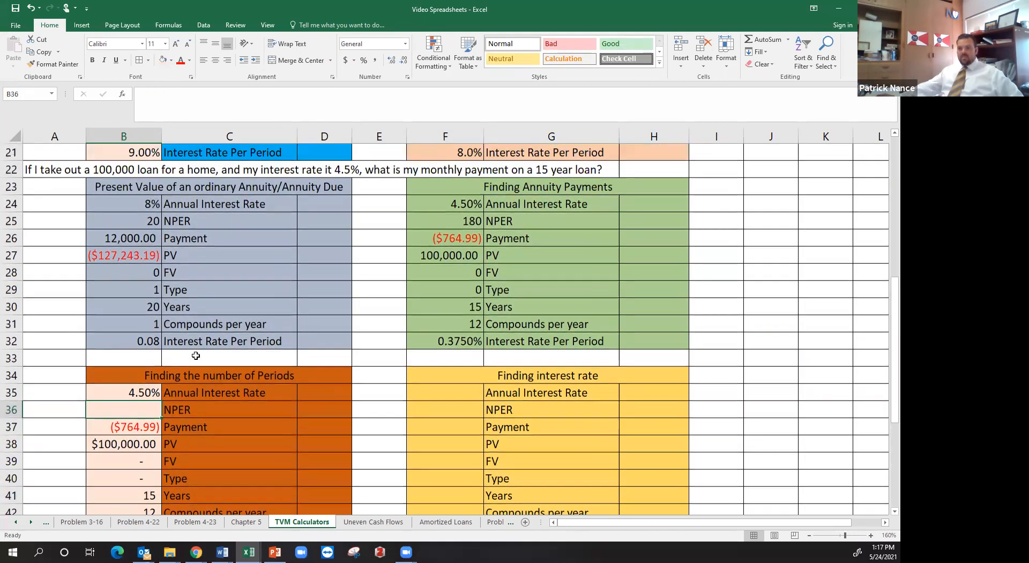
{"action": "left_click_drag", "start_coordinate": [71, 170], "coordinate": [372, 185]}
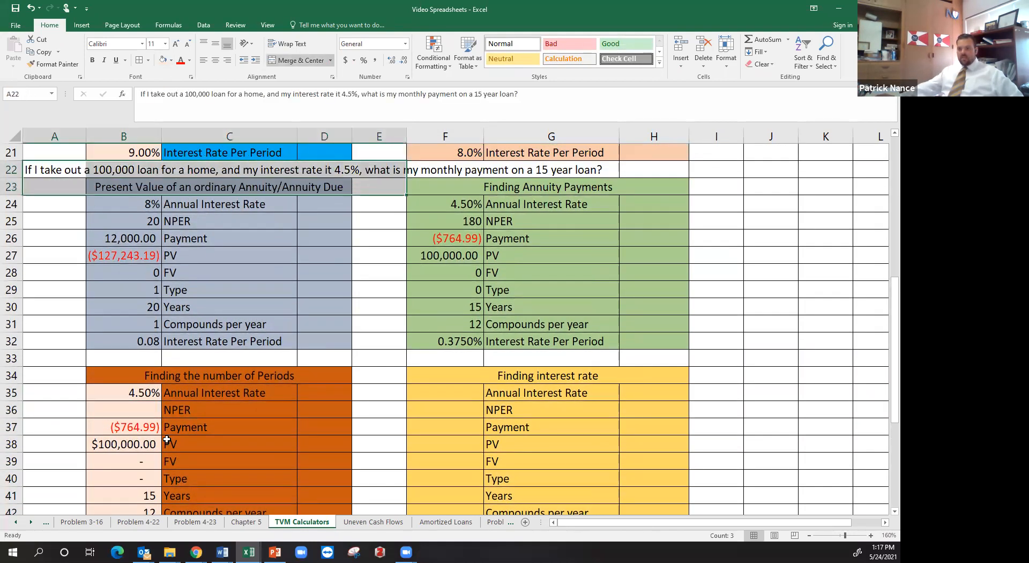
{"action": "left_click", "coordinate": [150, 431]}
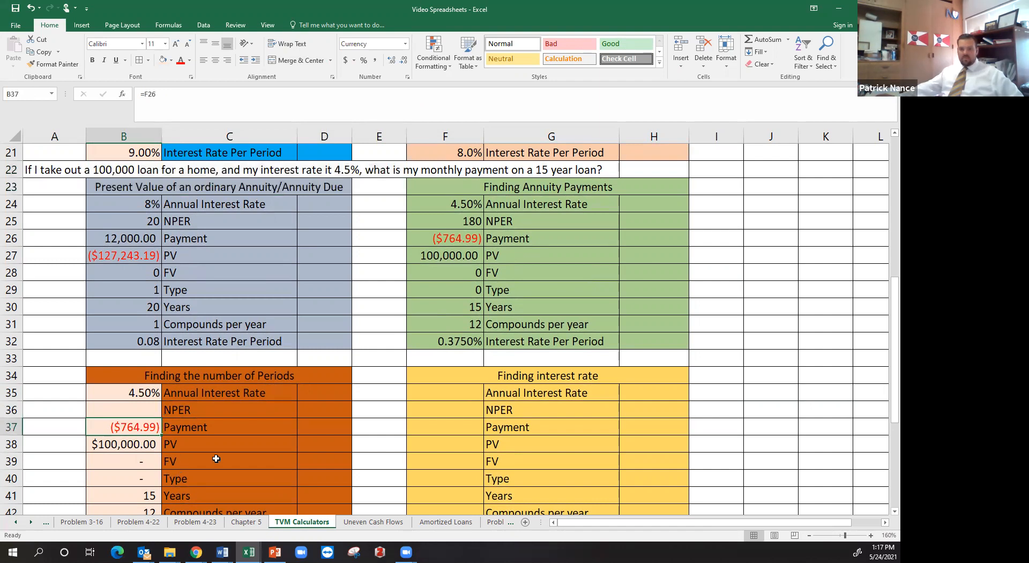
{"action": "left_click", "coordinate": [138, 444]}
{"action": "scroll", "coordinate": [138, 411], "scroll_direction": "down", "scroll_amount": 1}
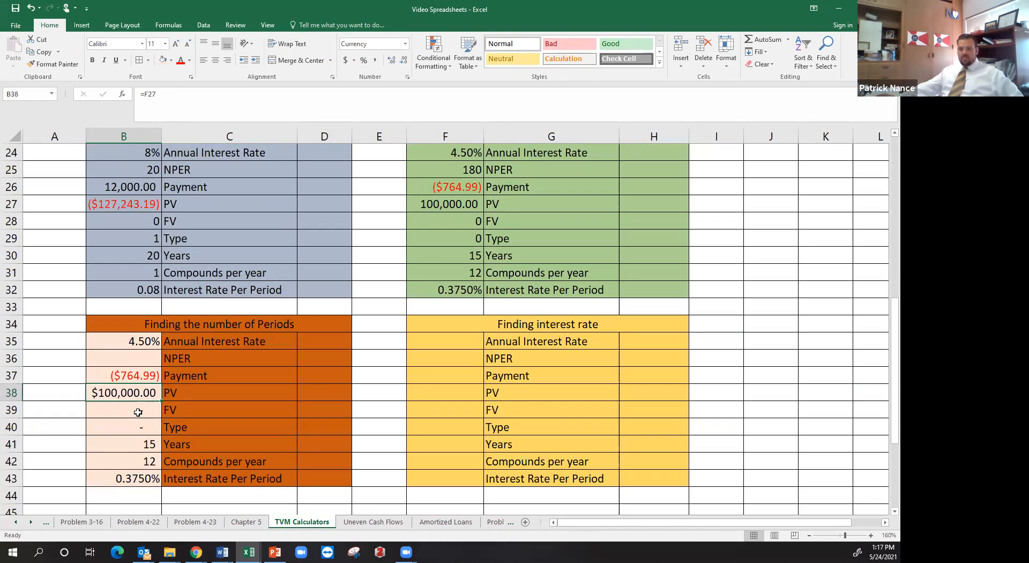
{"action": "left_click", "coordinate": [137, 409]}
{"action": "left_click", "coordinate": [142, 427]}
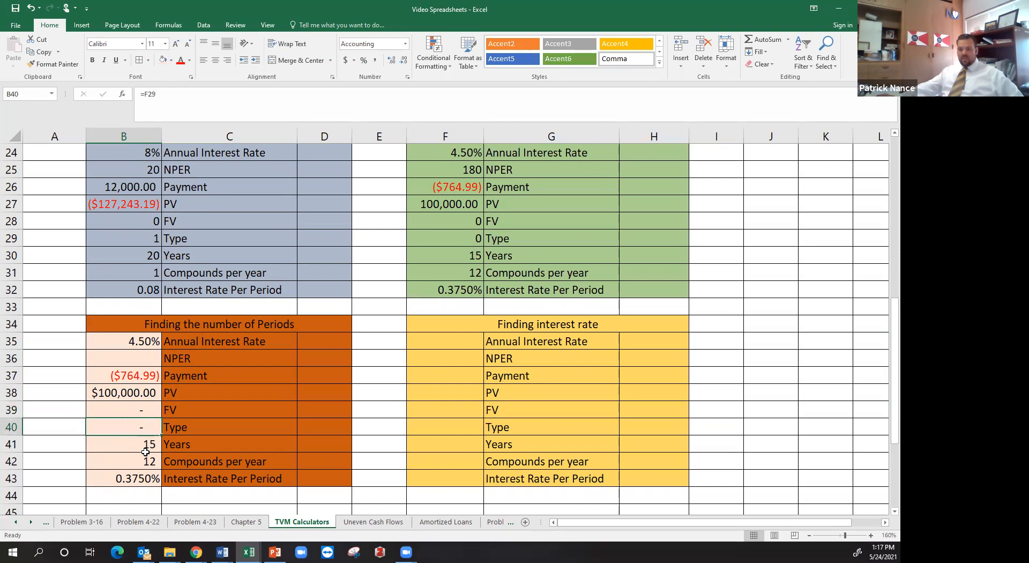
{"action": "left_click", "coordinate": [147, 450]}
{"action": "left_click", "coordinate": [142, 464]}
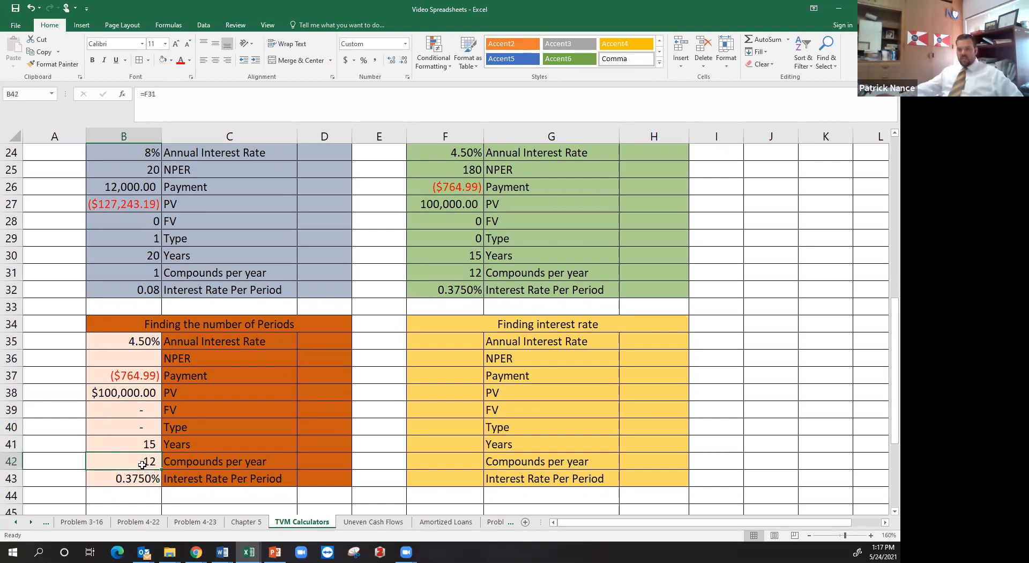
{"action": "left_click", "coordinate": [131, 361]}
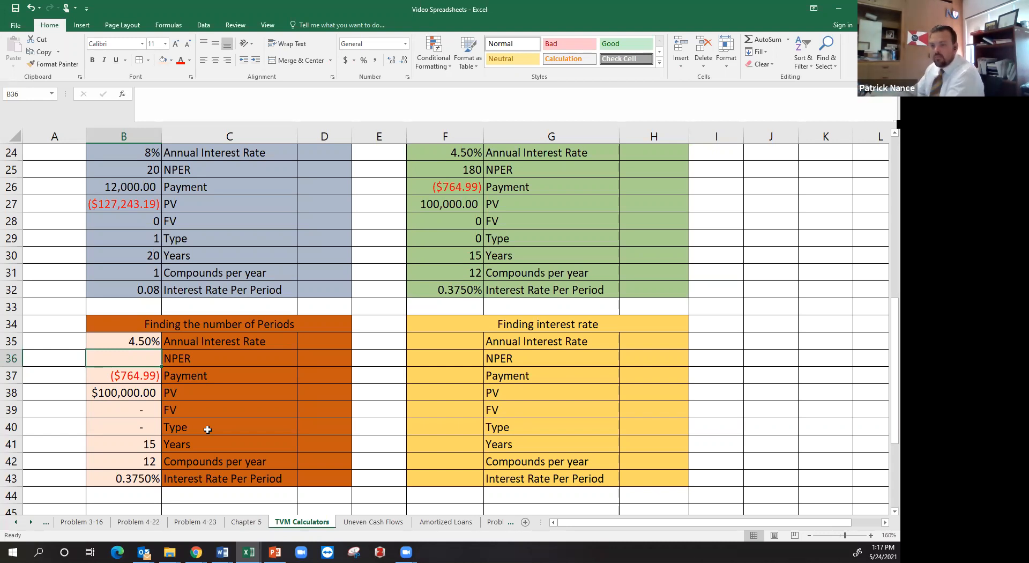
- Begin an NPER function in B36 with B43 as the Rate argument and B37 as the Pmt argument
{"action": "type", "text": "=nper("}
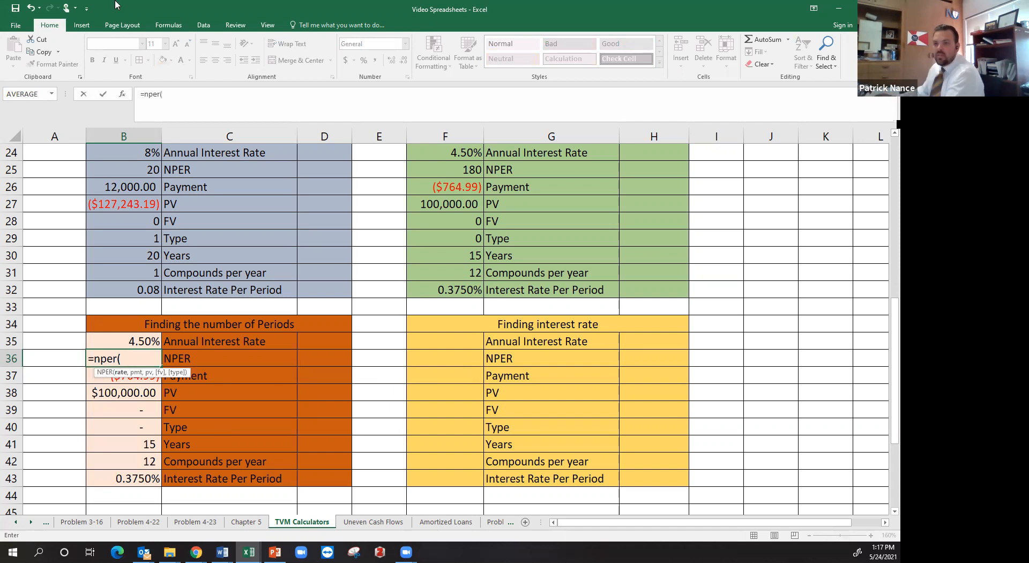
{"action": "left_click", "coordinate": [122, 94]}
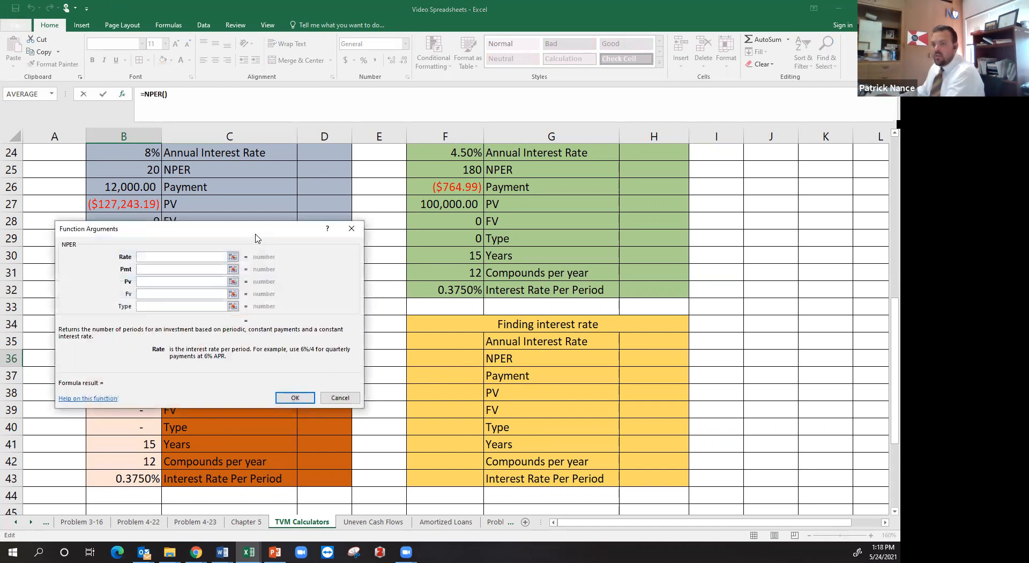
{"action": "left_click_drag", "start_coordinate": [255, 234], "coordinate": [486, 232]}
{"action": "left_click", "coordinate": [126, 478]}
{"action": "key", "text": "Tab"}
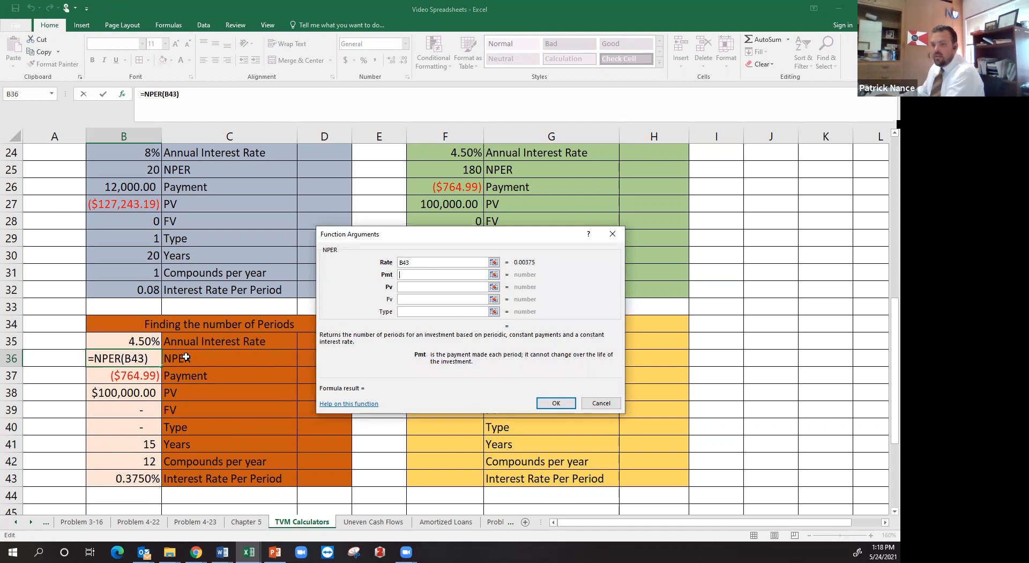
{"action": "left_click", "coordinate": [140, 375]}
{"action": "key", "text": "Tab"}
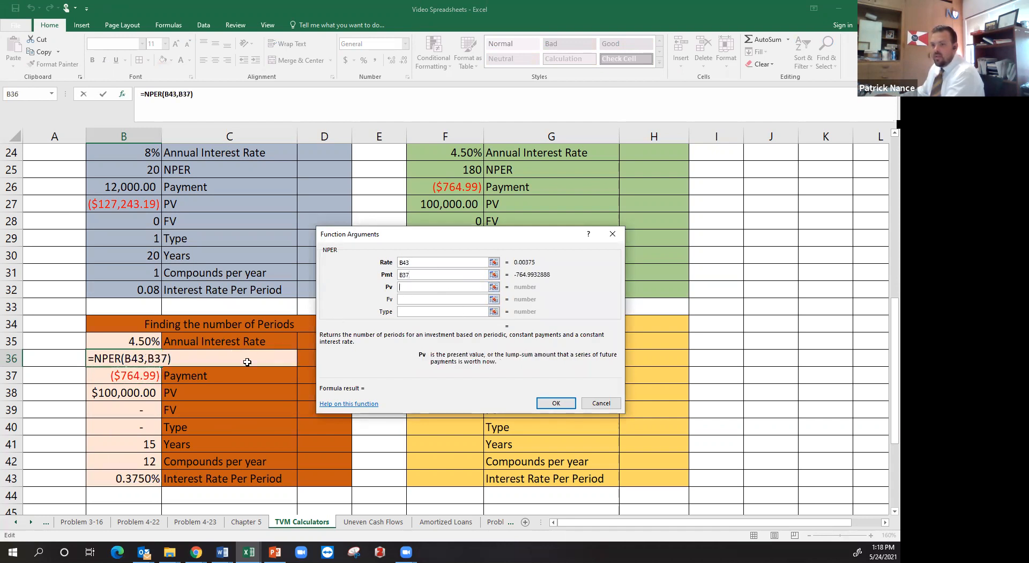
- Complete the NPER function in B36 with B38 as Pv, B39 as Fv and B40 as Type
{"action": "left_click", "coordinate": [141, 393]}
{"action": "left_click", "coordinate": [410, 299]}
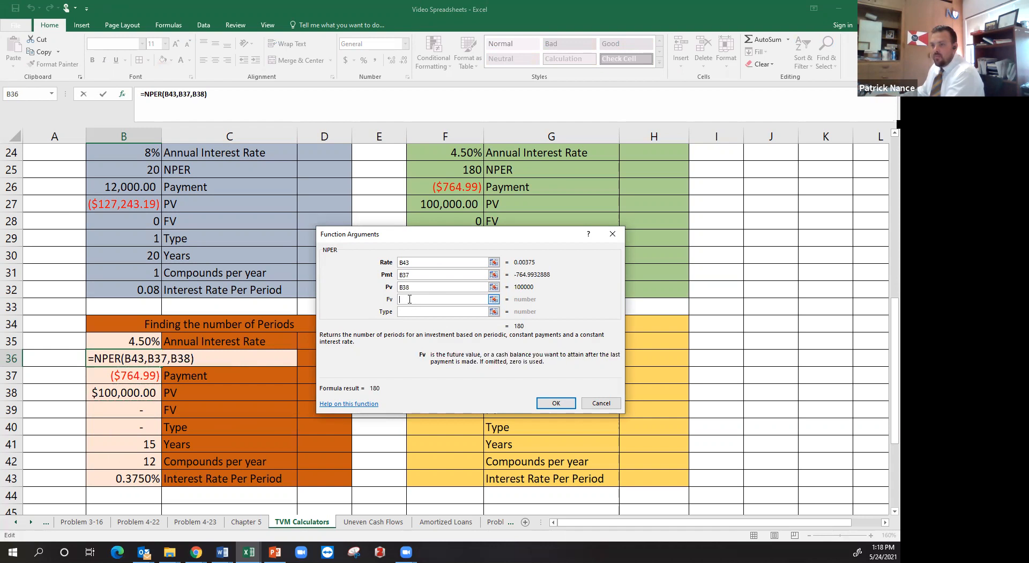
{"action": "left_click", "coordinate": [148, 411]}
{"action": "left_click", "coordinate": [465, 312]}
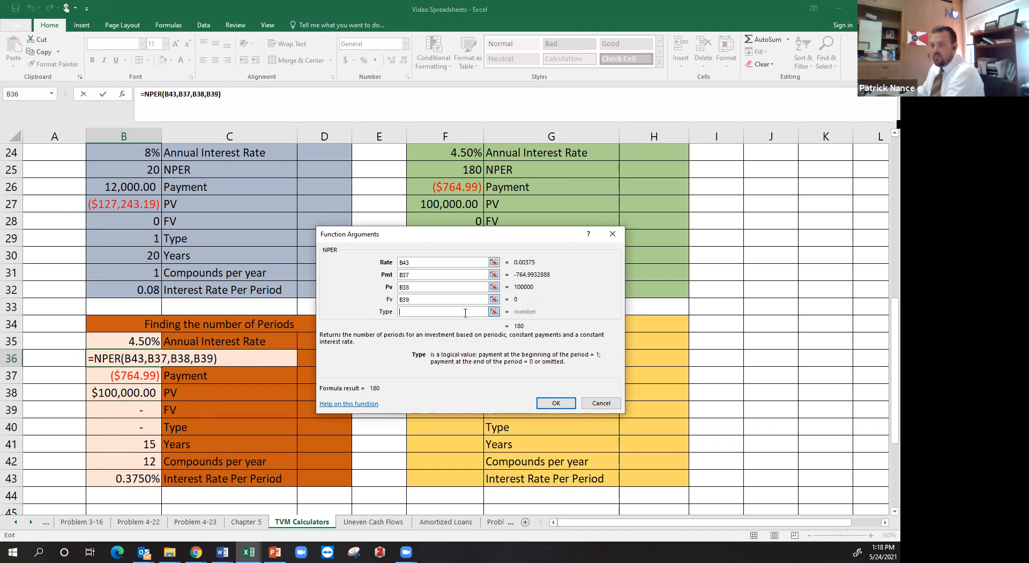
{"action": "left_click", "coordinate": [151, 428]}
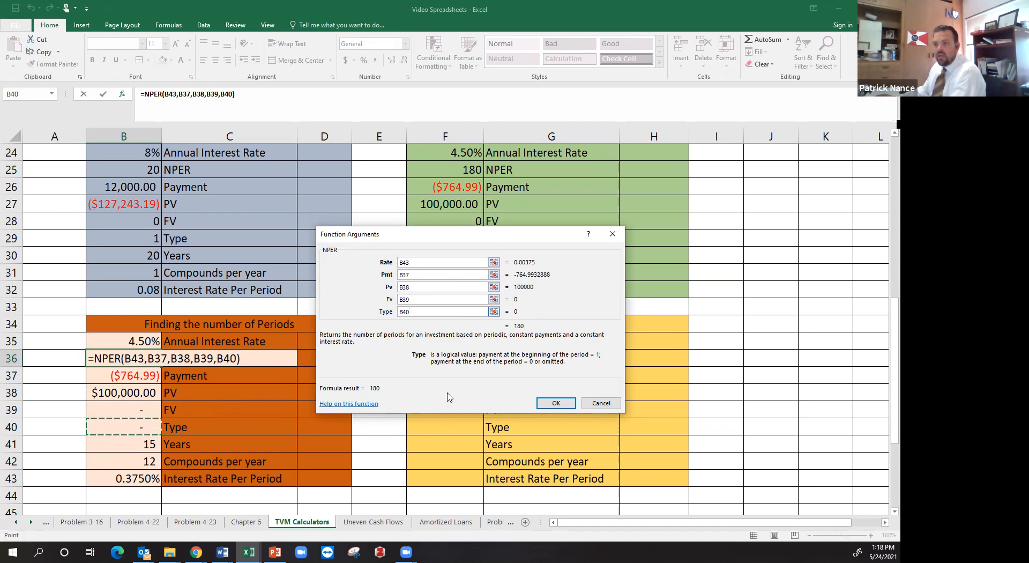
{"action": "left_click", "coordinate": [556, 403]}
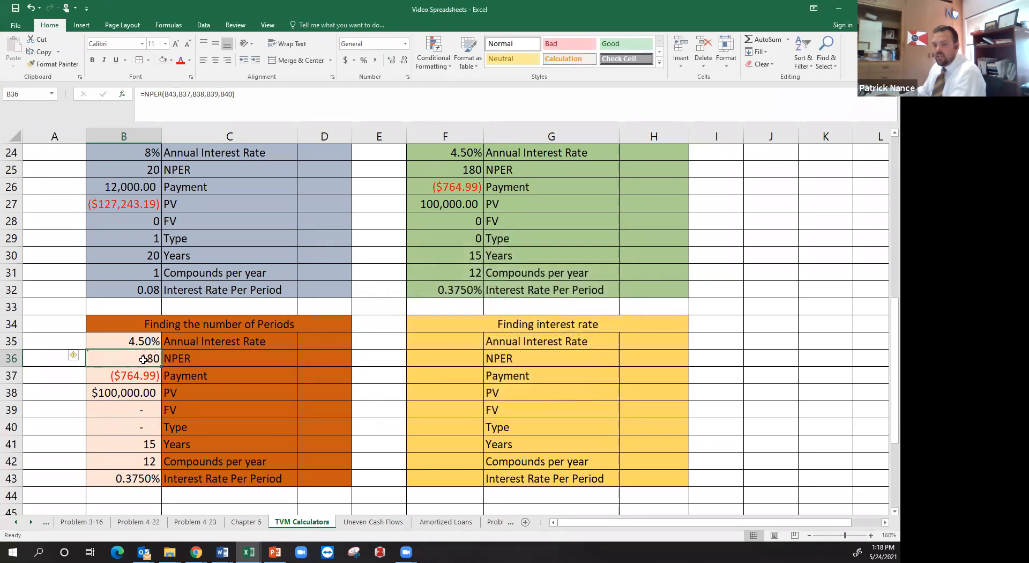
- Replace the linked Payment in B37 with 800 and check the NPER cell B36
{"action": "scroll", "coordinate": [153, 386], "scroll_direction": "down", "scroll_amount": 1}
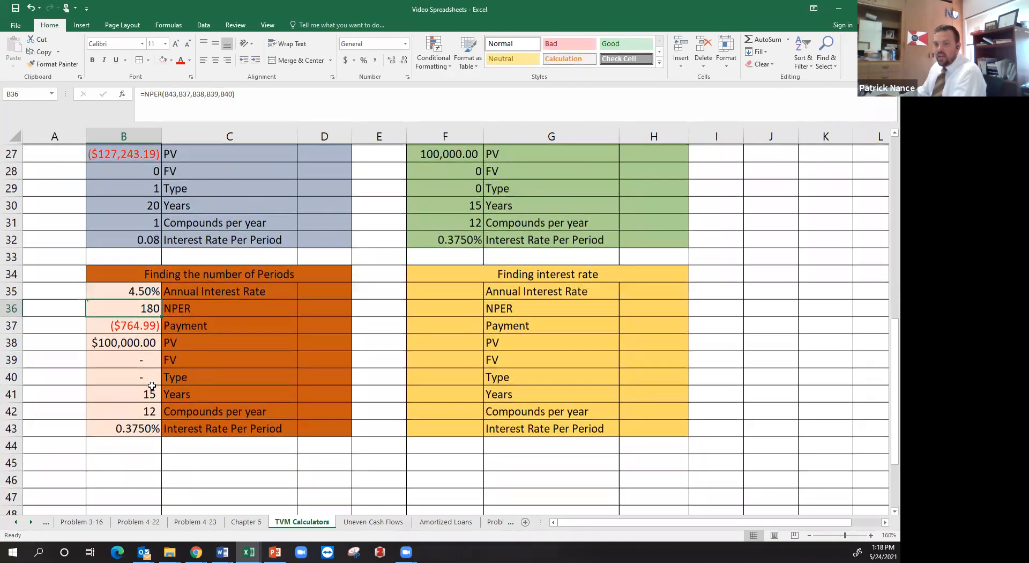
{"action": "scroll", "coordinate": [152, 390], "scroll_direction": "up", "scroll_amount": 1}
{"action": "left_click", "coordinate": [142, 375]}
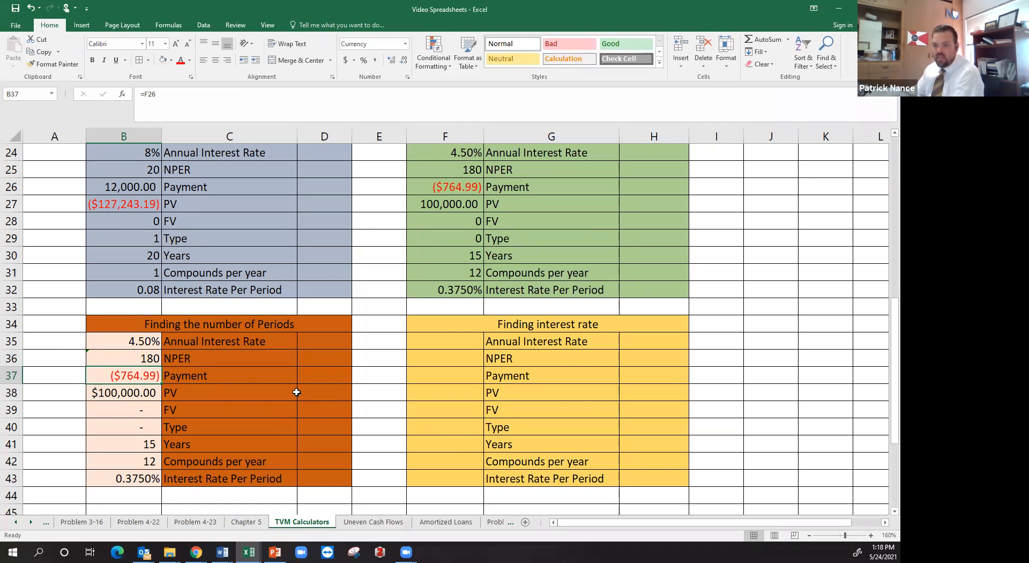
{"action": "type", "text": "80"}
{"action": "key", "text": "Return"}
{"action": "key", "text": "Up"}
{"action": "key", "text": "Up"}
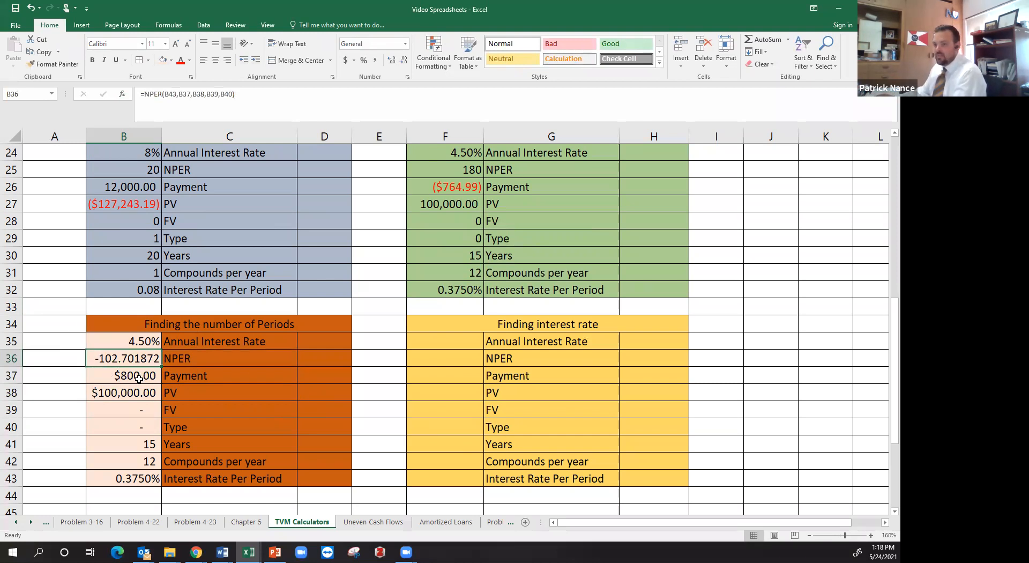
{"action": "type", "text": "-80"}
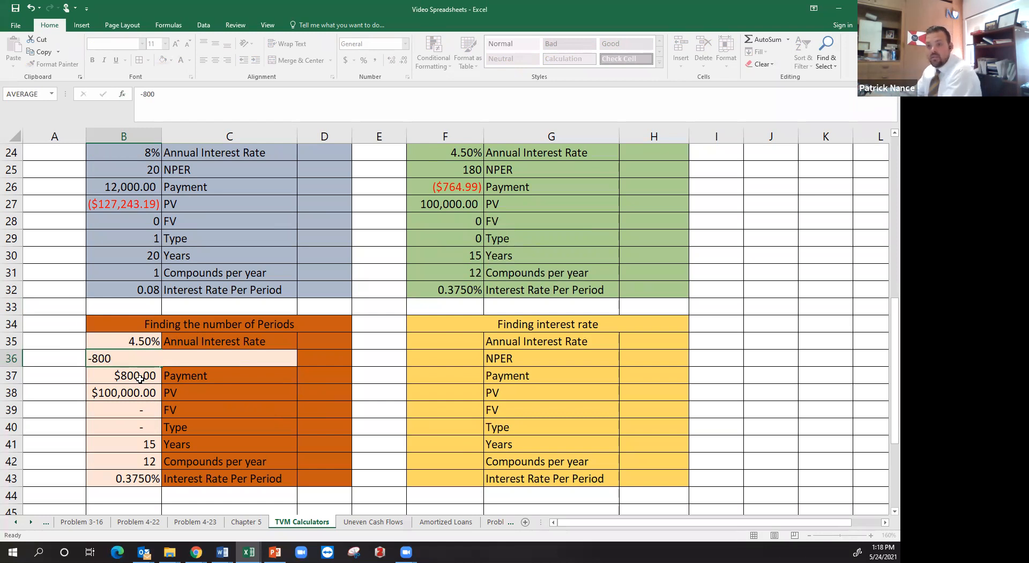
{"action": "type", "text": "0"}
{"action": "key", "text": "Escape"}
- Set the Payment in B37 to -800 and check the recalculated NPER in B36
{"action": "left_click", "coordinate": [140, 378]}
{"action": "type", "text": "-8"}
{"action": "key", "text": "Return"}
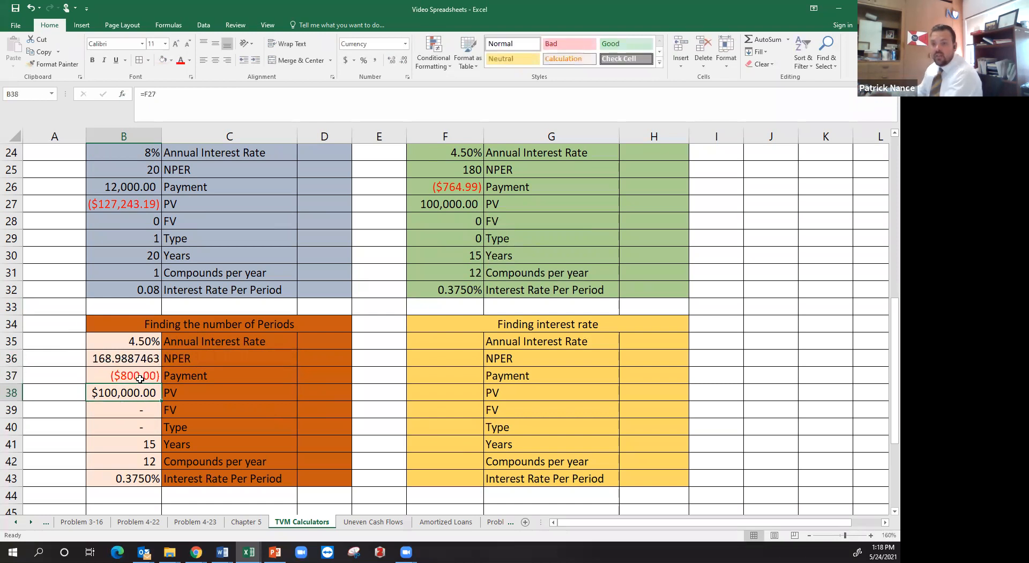
{"action": "left_click", "coordinate": [140, 359]}
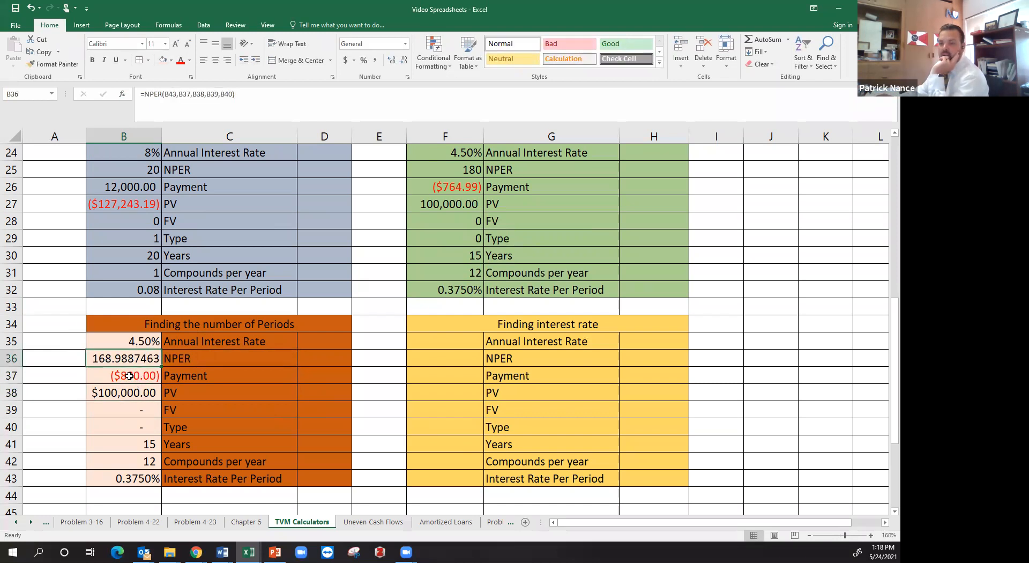
- Set the Payment in B37 to -1000 and check the recalculated NPER in B36
{"action": "left_click", "coordinate": [130, 376]}
{"action": "type", "text": "-1000"}
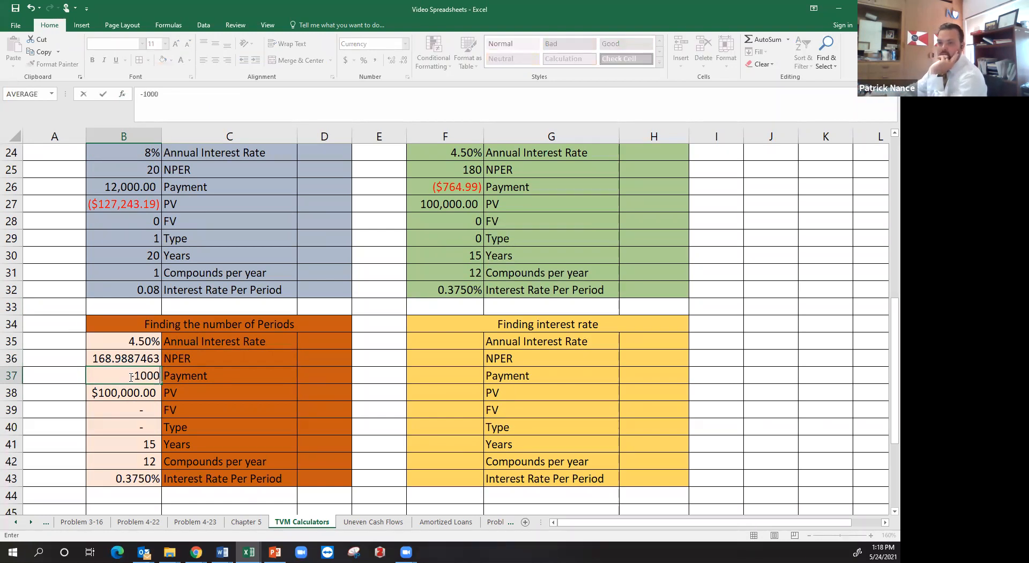
{"action": "key", "text": "Return"}
{"action": "scroll", "coordinate": [134, 348], "scroll_direction": "down", "scroll_amount": 3}
{"action": "left_click", "coordinate": [135, 312]}
{"action": "scroll", "coordinate": [142, 348], "scroll_direction": "up", "scroll_amount": 3}
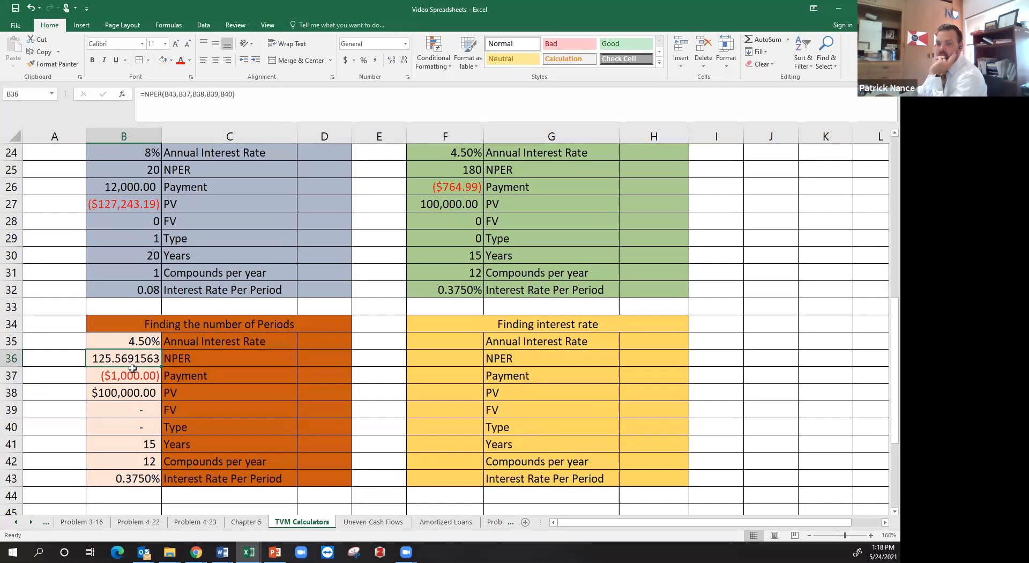